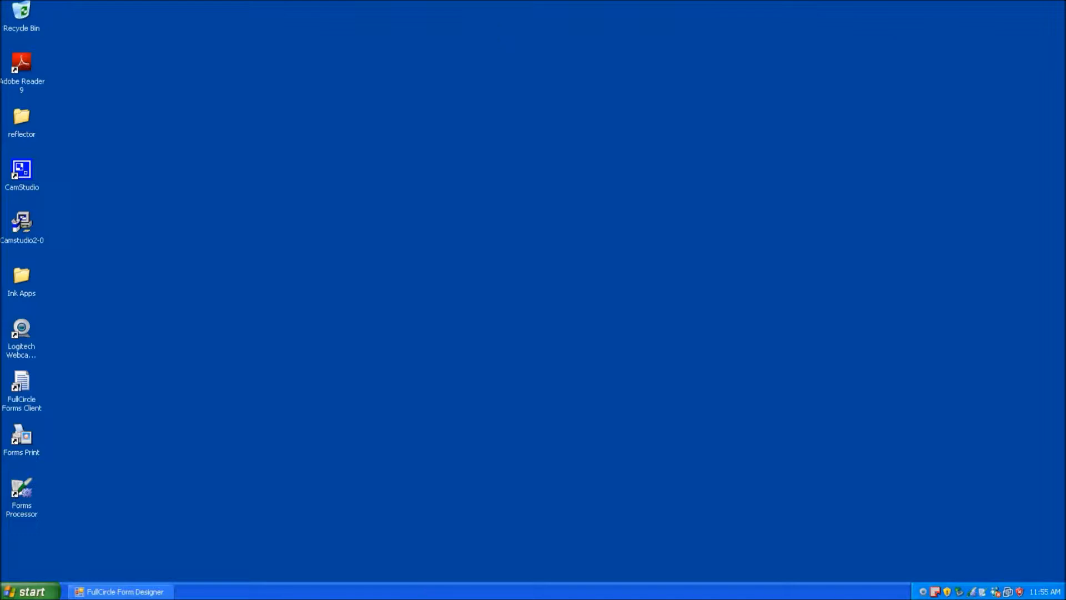
- Switch to FullCircle Form Designer, add a new form named Video Demo Form, and assign it to Test Application
left_click(153, 592)
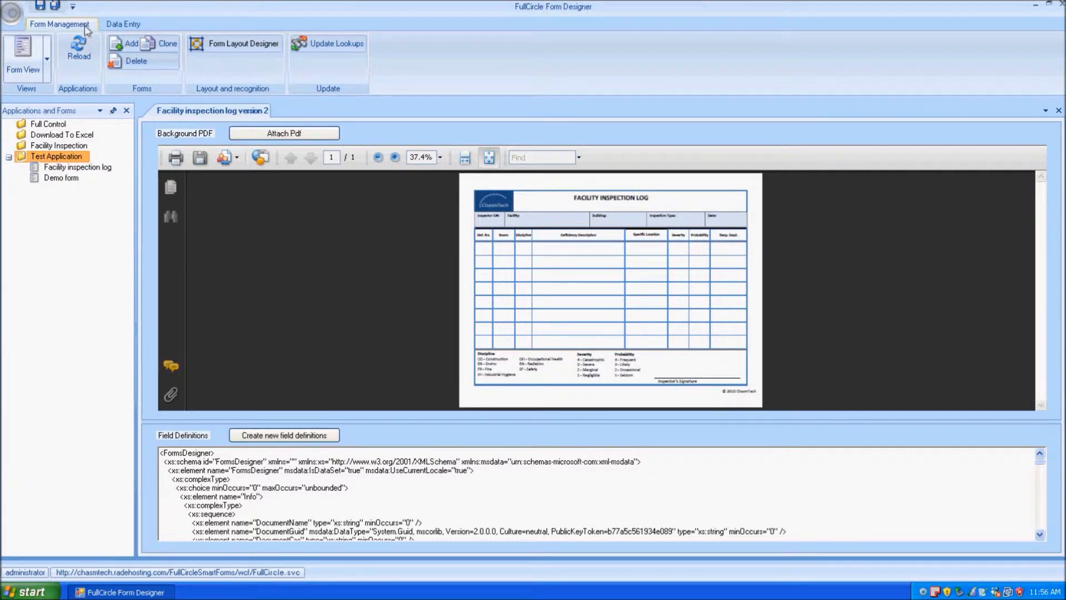
left_click(132, 46)
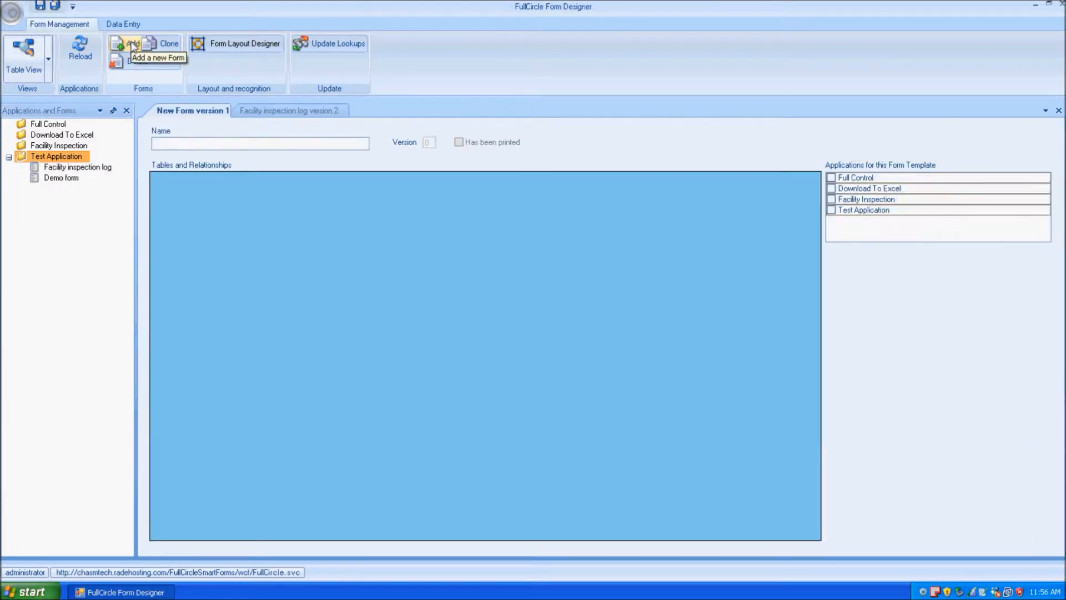
left_click(193, 147)
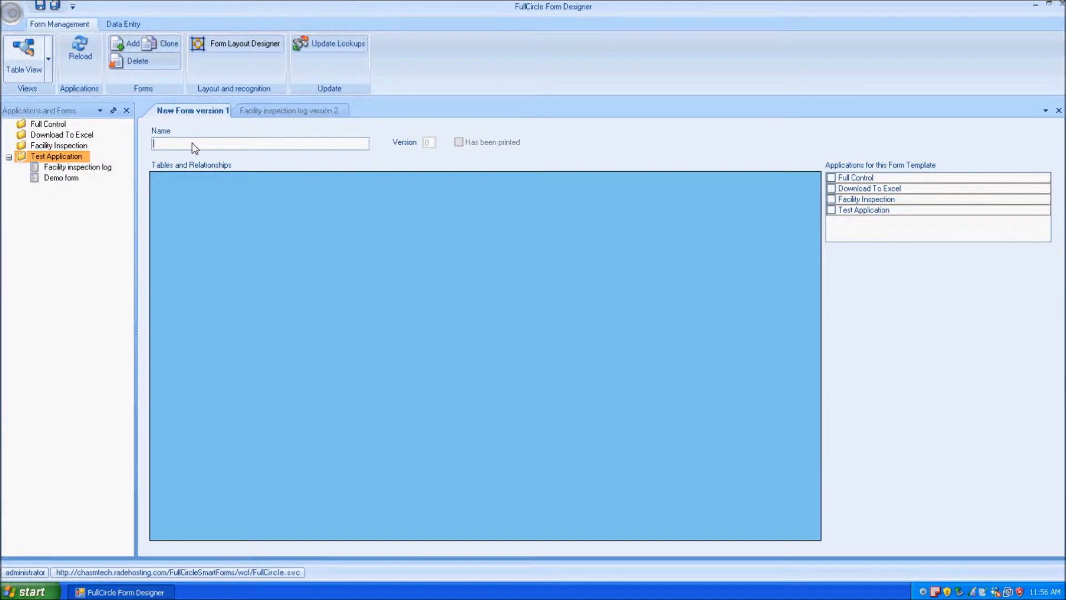
type("Video")
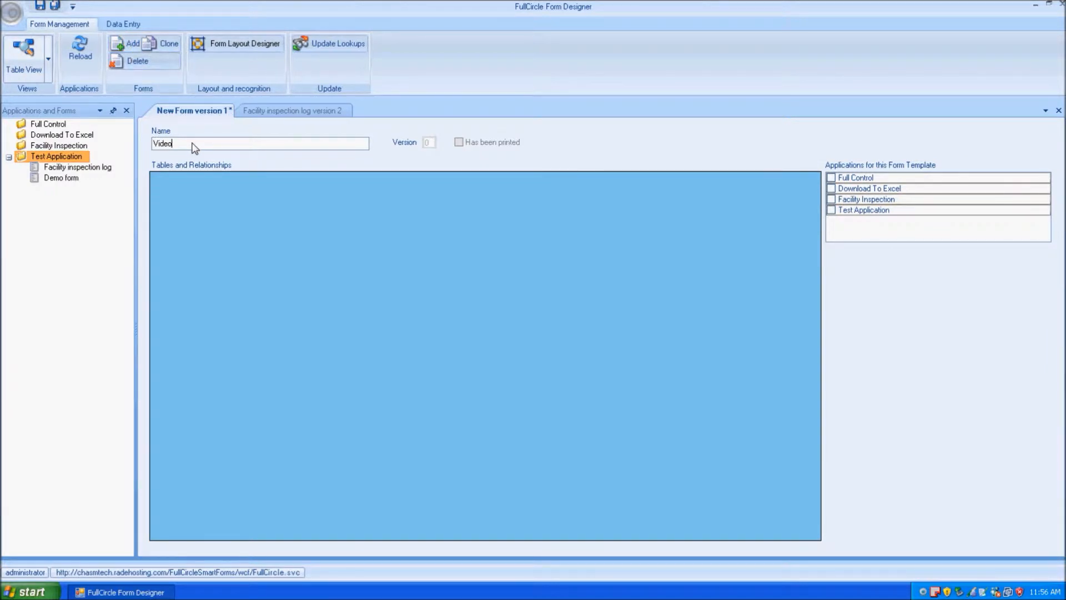
type(" Demo Form")
- Add the second-listed FACILITY_INS_LOG table to the form's tables and relationships, and enlarge its box to fit all fields
right_click(265, 341)
left_click(281, 349)
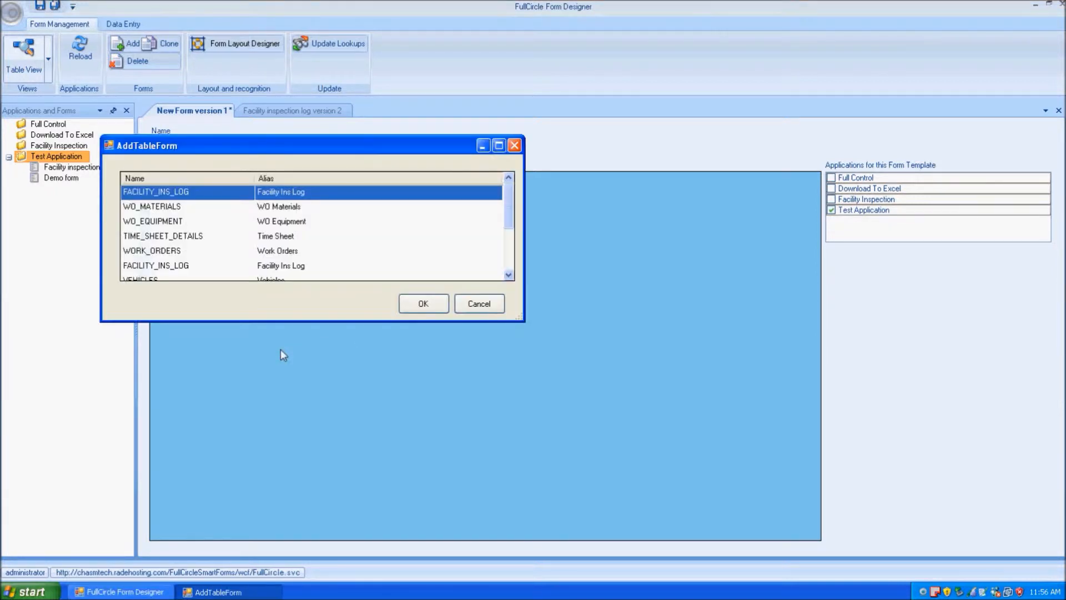
left_click(245, 267)
left_click(420, 302)
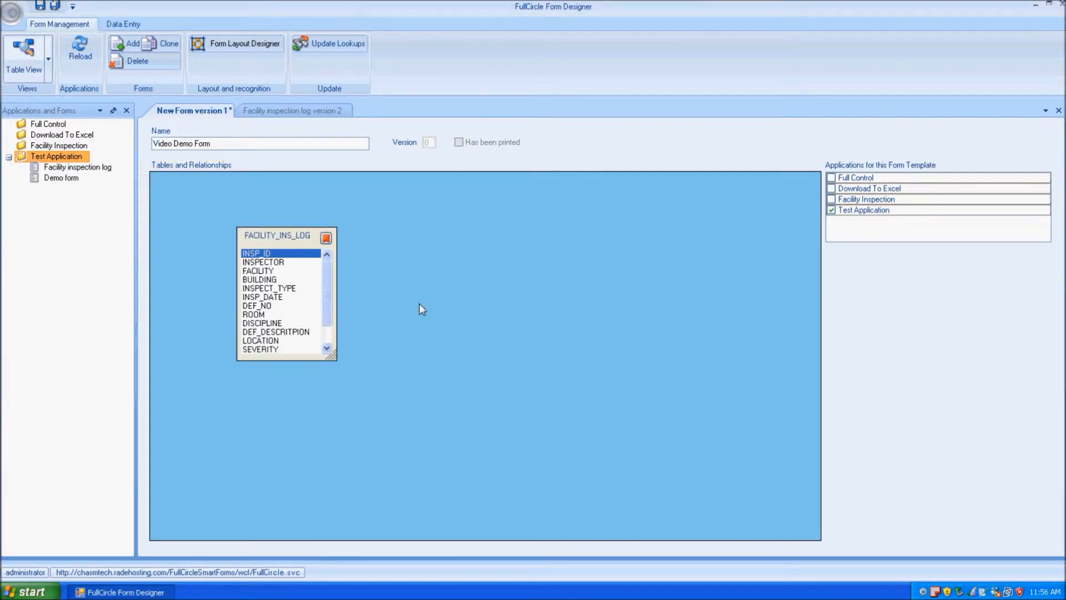
left_click_drag(335, 356, 354, 392)
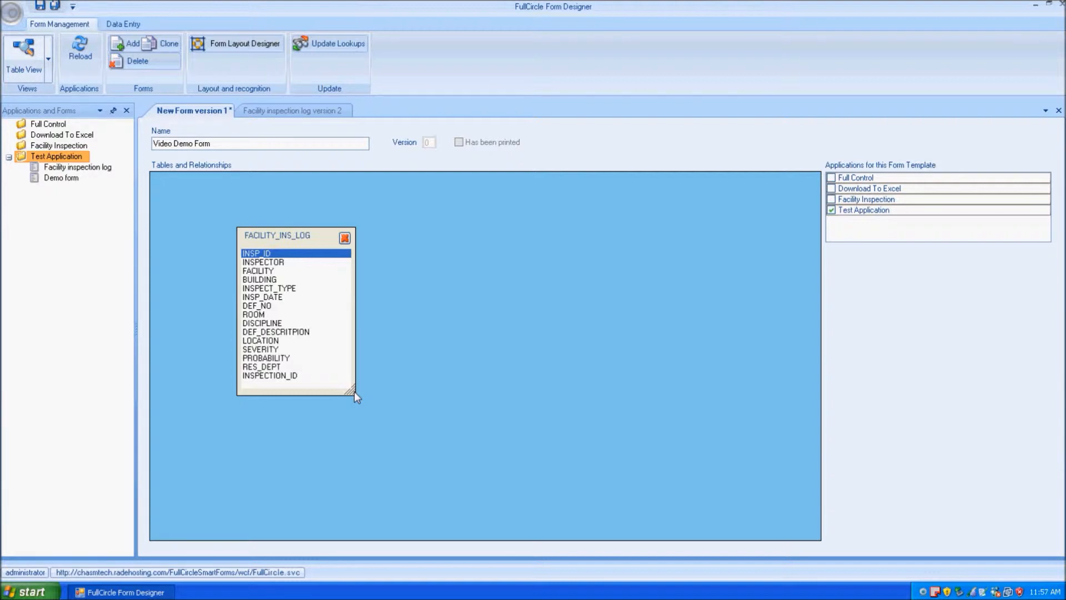
- Switch the new form to Form View, saving its changes
left_click(48, 64)
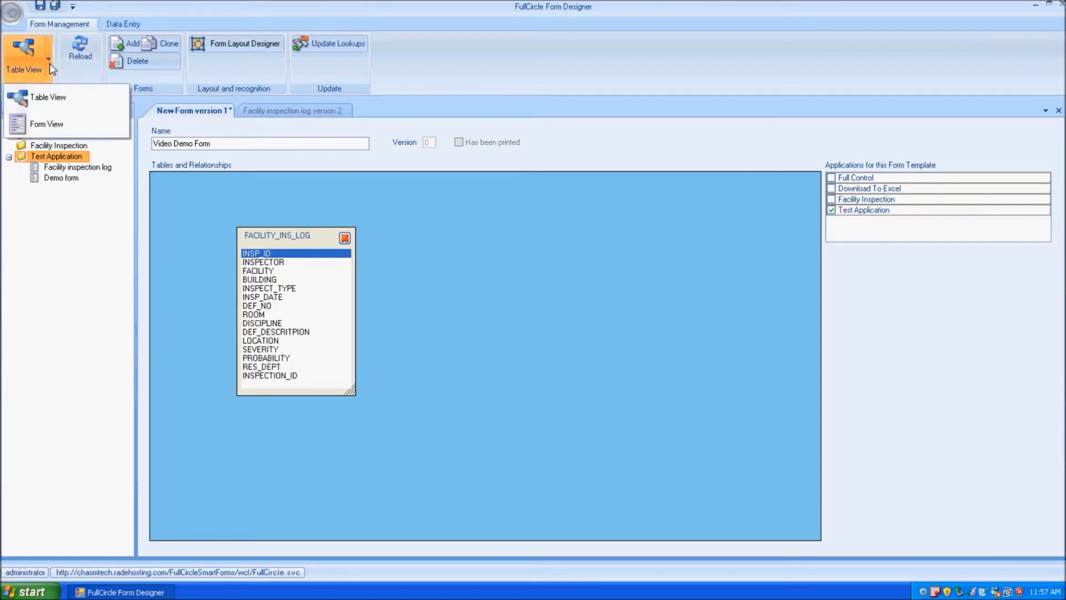
left_click(56, 125)
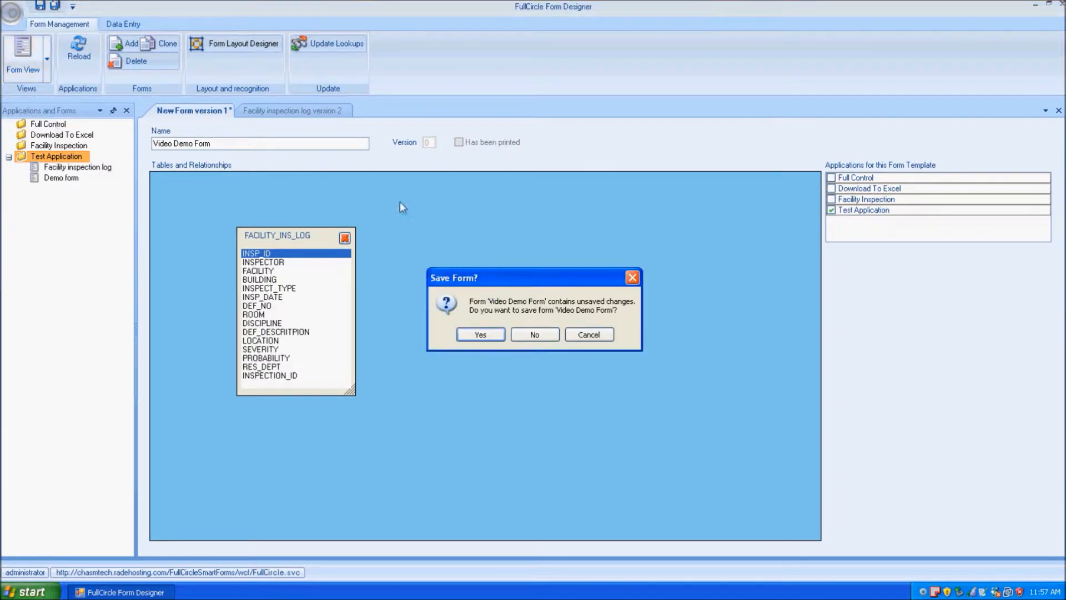
left_click(480, 334)
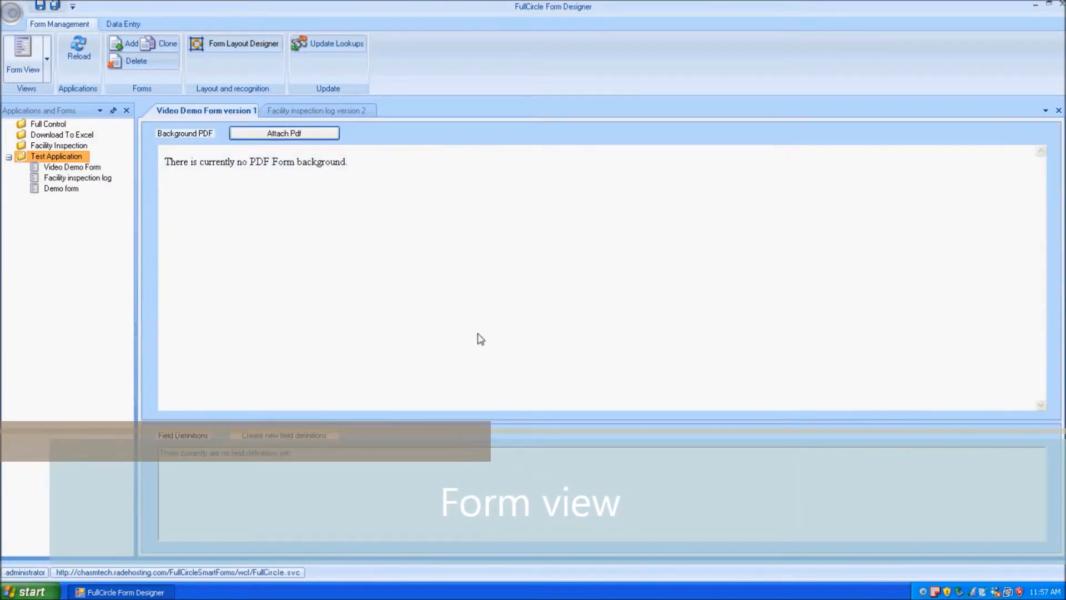
- Attach the CTFC_FACILITY_INSP_LOG PDF as the form's background
left_click(330, 136)
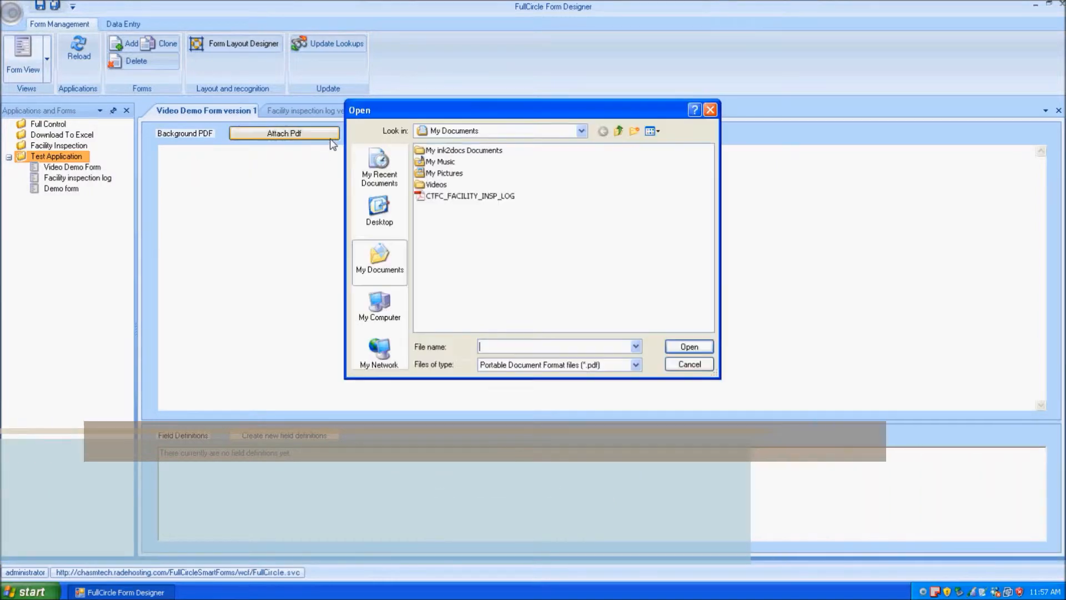
left_click(450, 196)
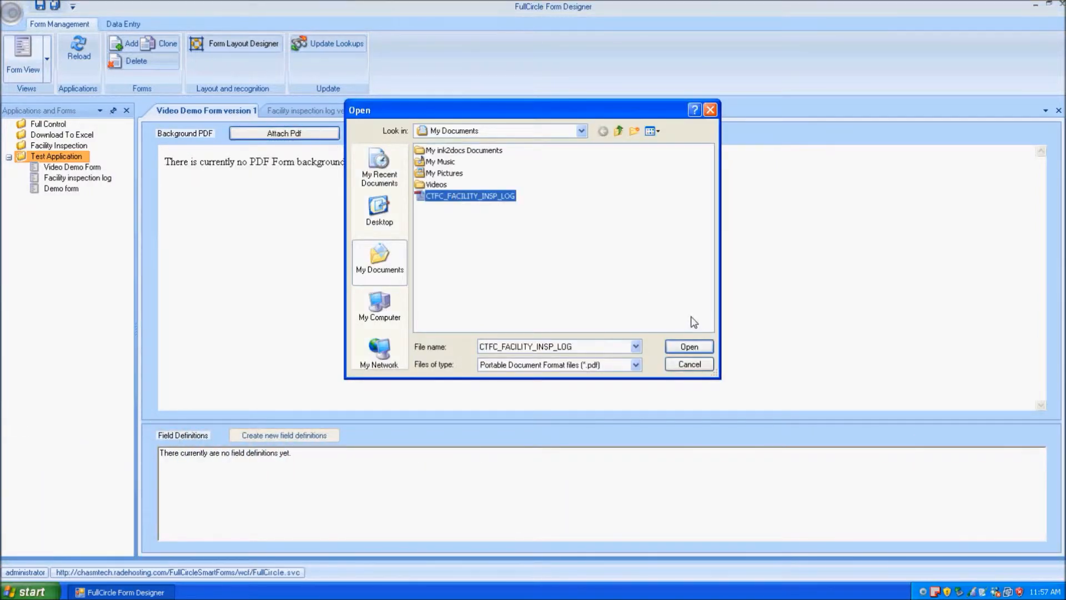
left_click(703, 347)
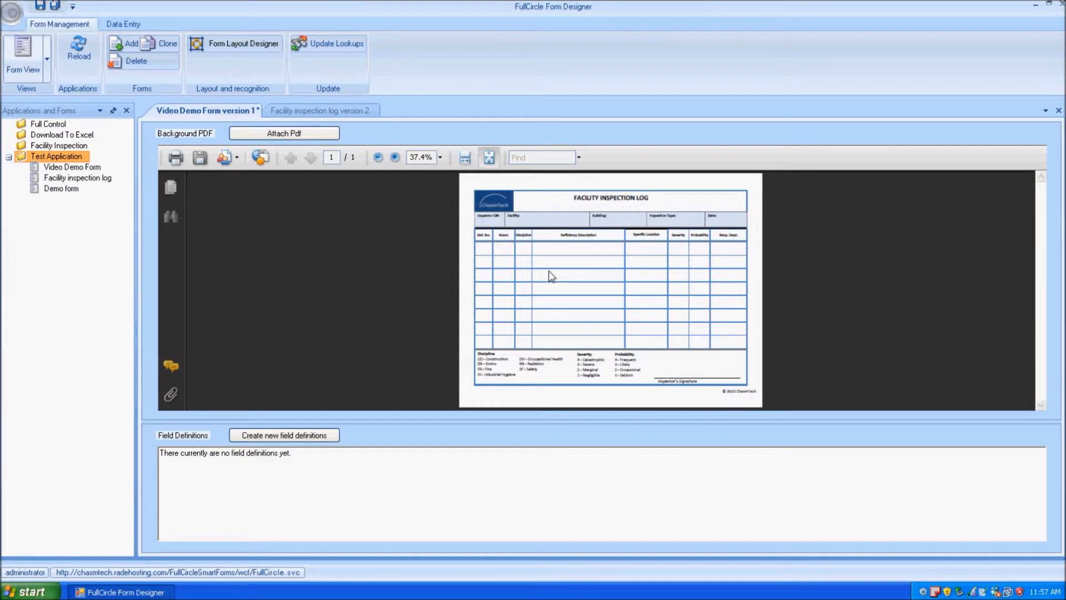
- Create new field definitions for the form, excluding the Facility_Ins_Log_INSPECTOR field
left_click(310, 436)
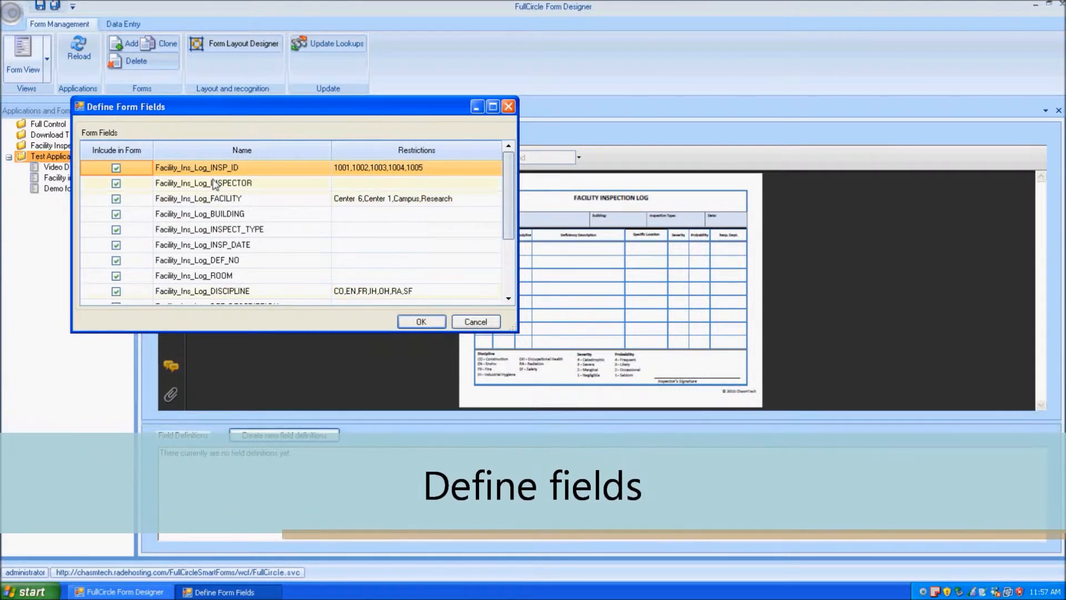
left_click(116, 183)
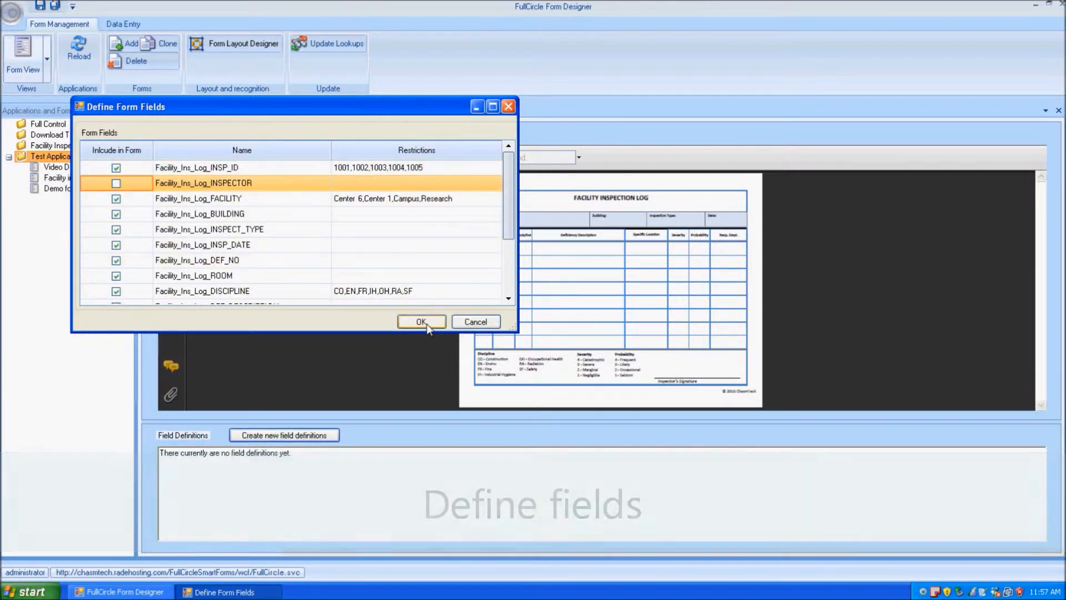
left_click(423, 322)
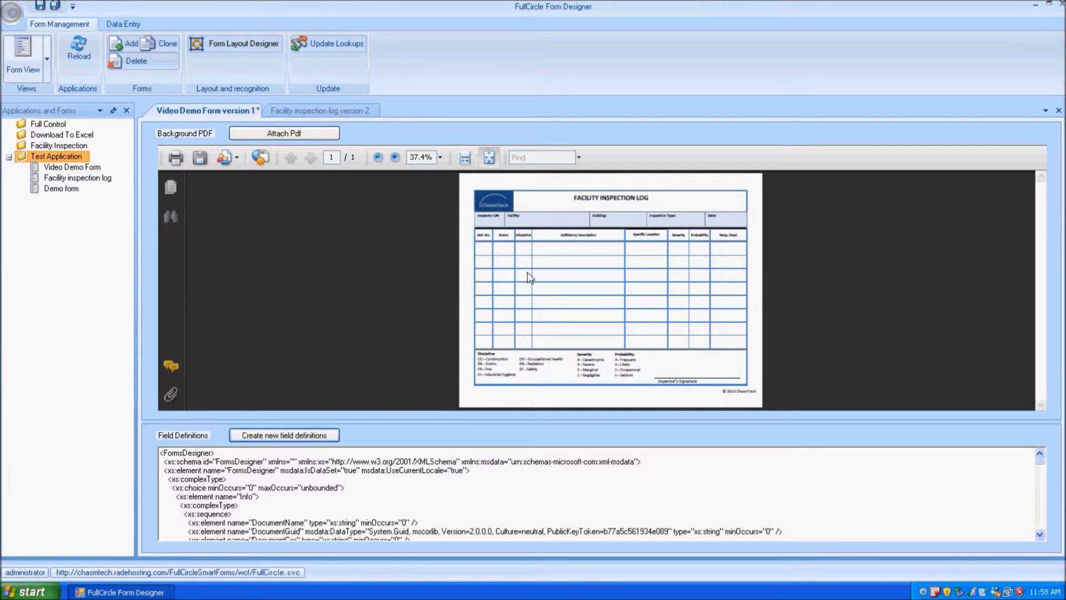
- Open the form's layout in the Form Layout Designer and fit the INSP_ID field to the Inspector ID# box
left_click(257, 45)
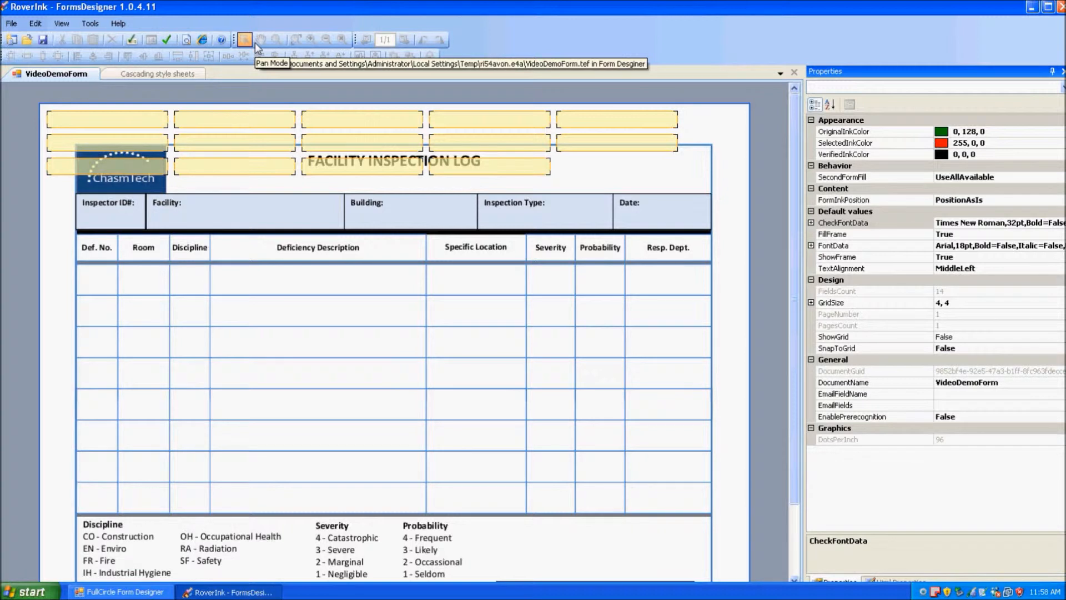
left_click(116, 125)
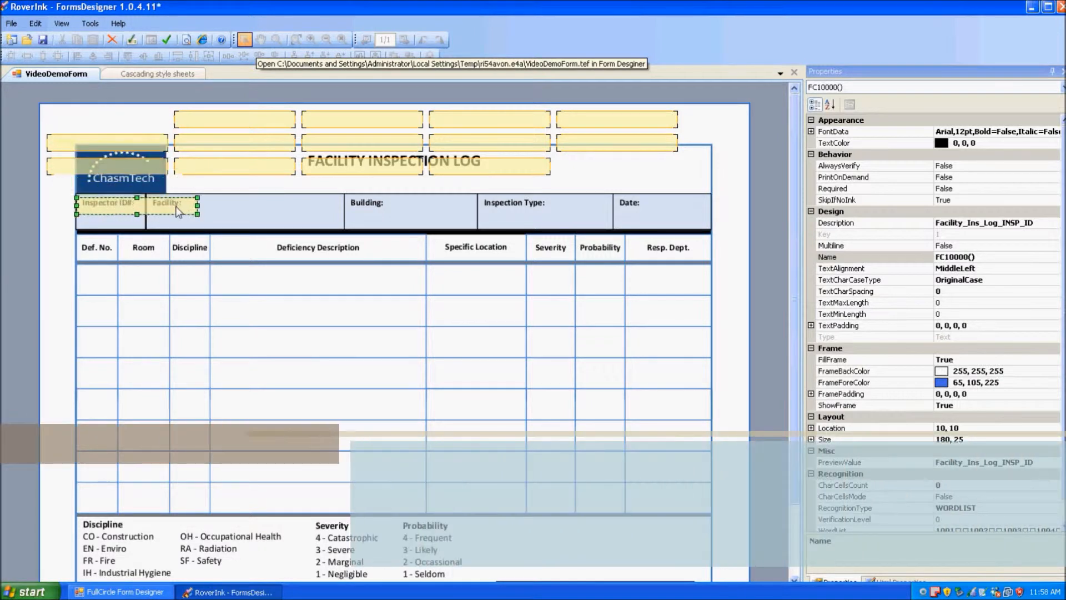
left_click_drag(146, 123, 175, 202)
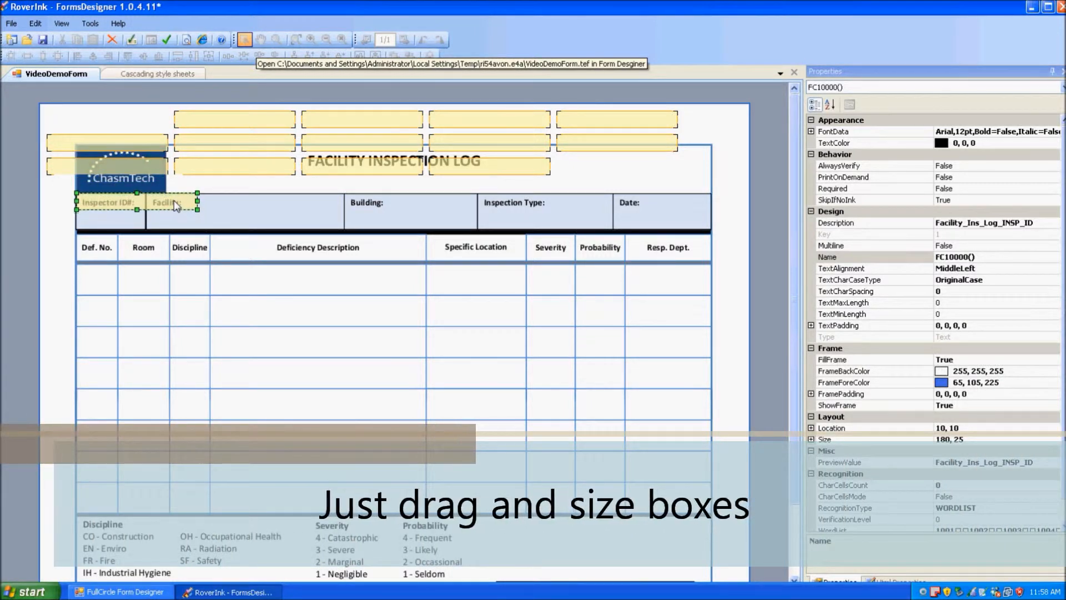
left_click_drag(198, 210, 147, 230)
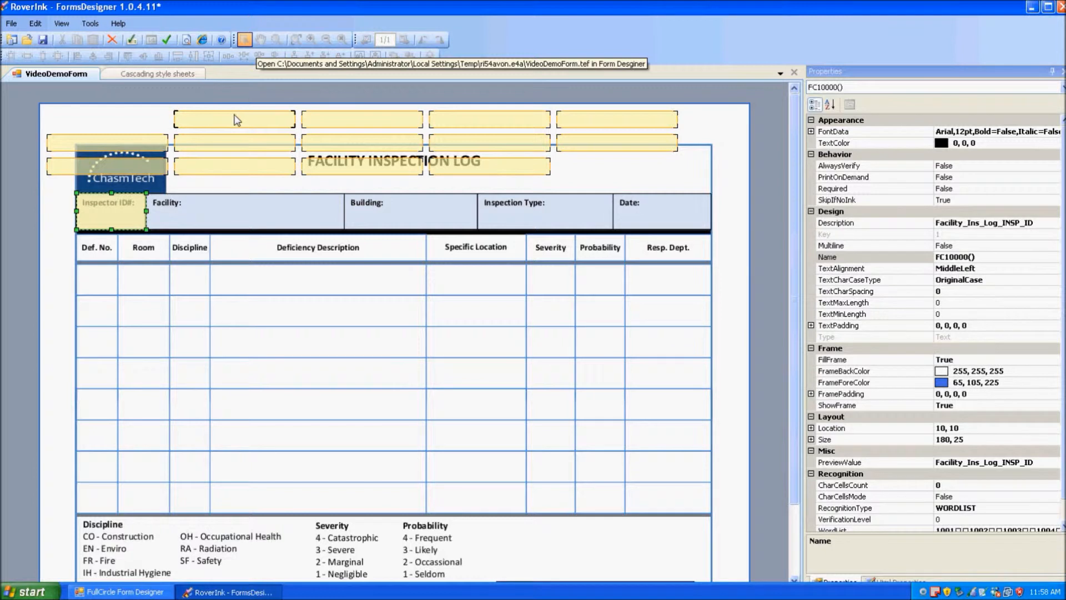
- Move and resize the FACILITY and BUILDING fields to fill the Facility and Building boxes
left_click_drag(235, 119, 206, 198)
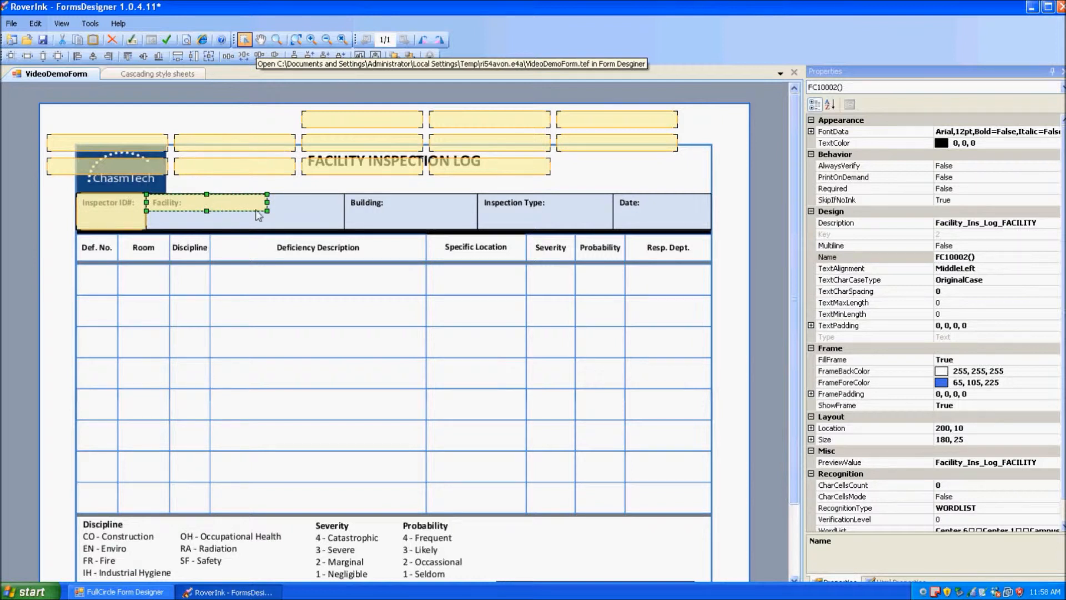
left_click_drag(267, 210, 344, 232)
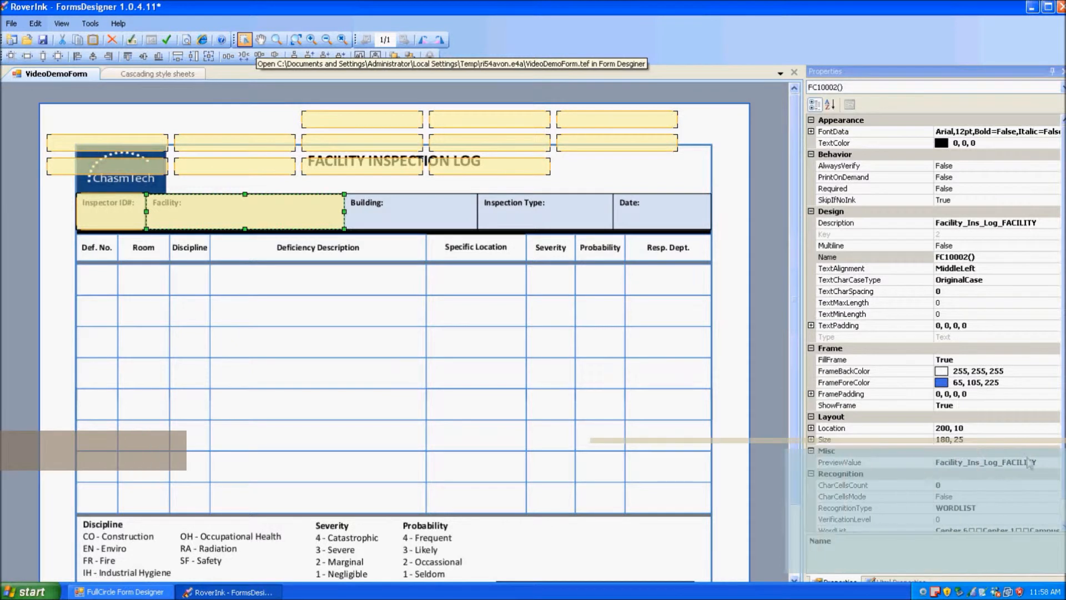
left_click(390, 126)
left_click_drag(391, 125, 434, 211)
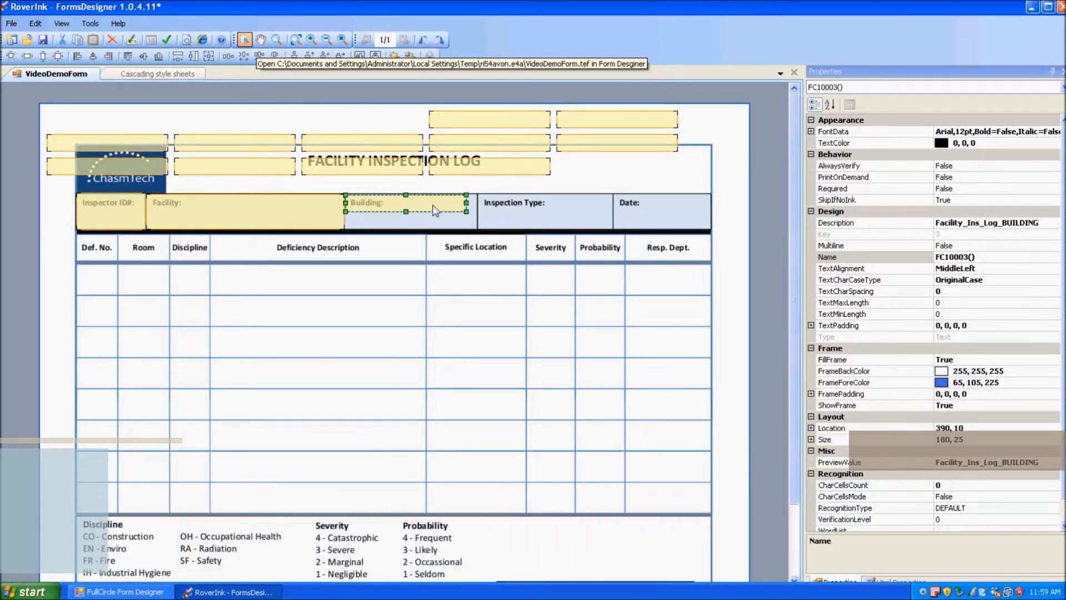
left_click_drag(452, 207, 477, 229)
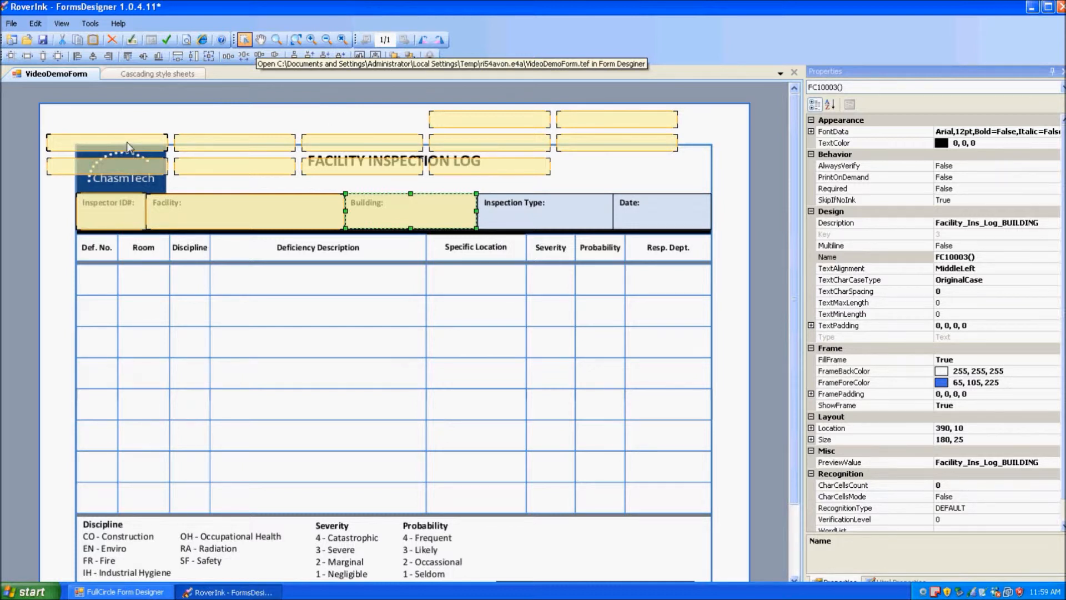
- Fit the DEF_NO field to the first Def. No. cell, and place a copy of it in the second row's cell
left_click_drag(127, 142, 158, 278)
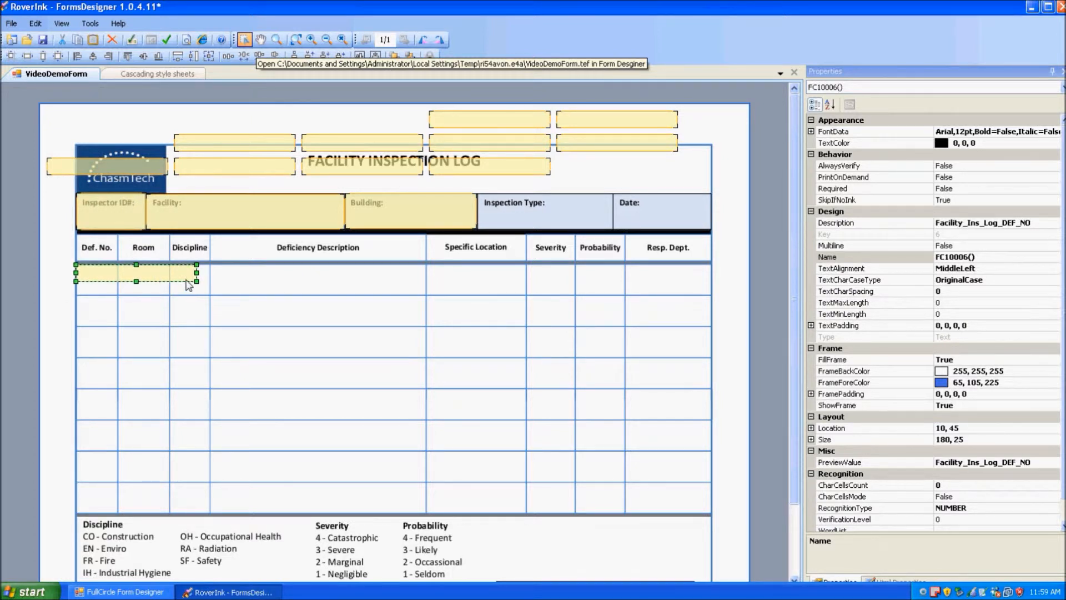
left_click_drag(197, 281, 120, 300)
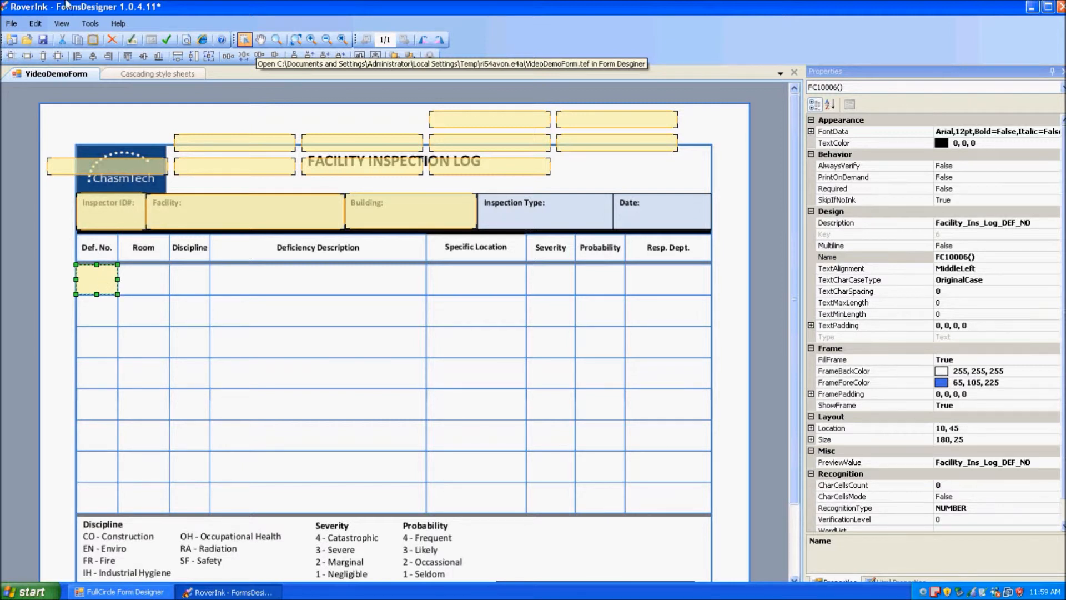
left_click(35, 23)
left_click(53, 55)
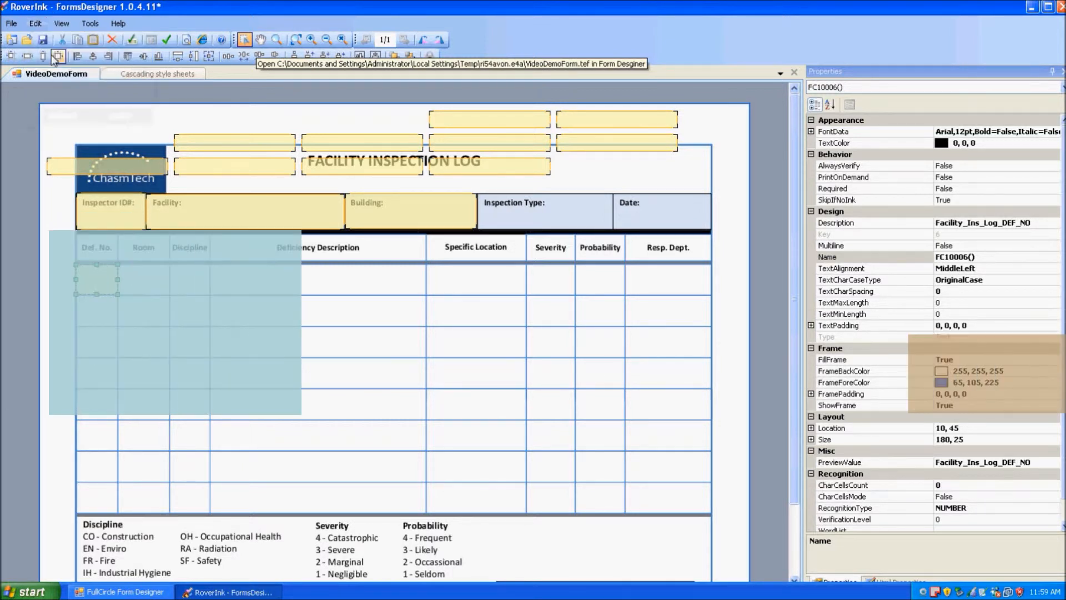
left_click(35, 24)
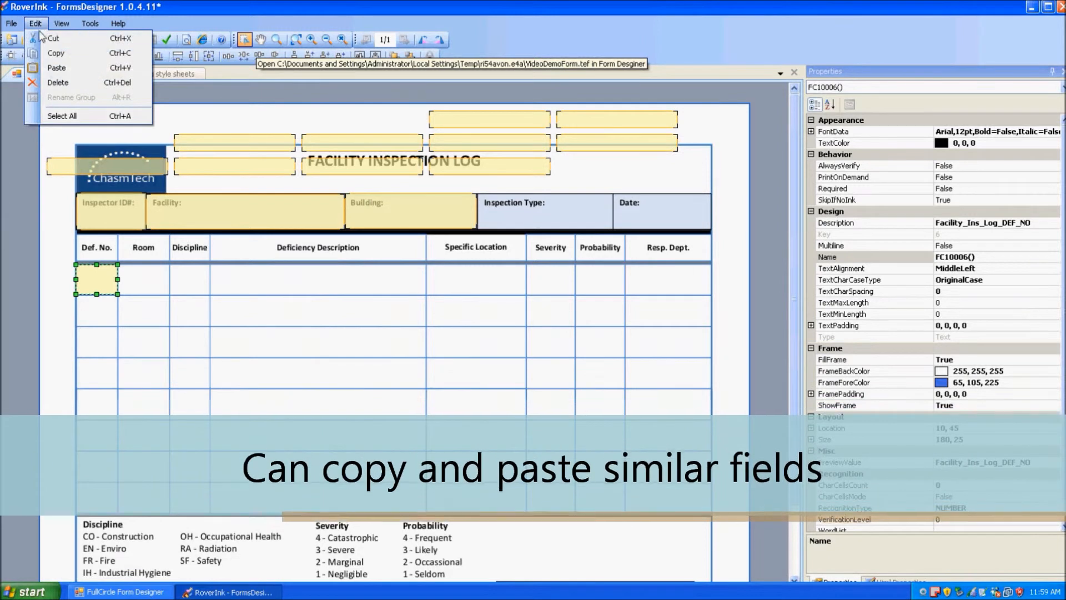
left_click(56, 68)
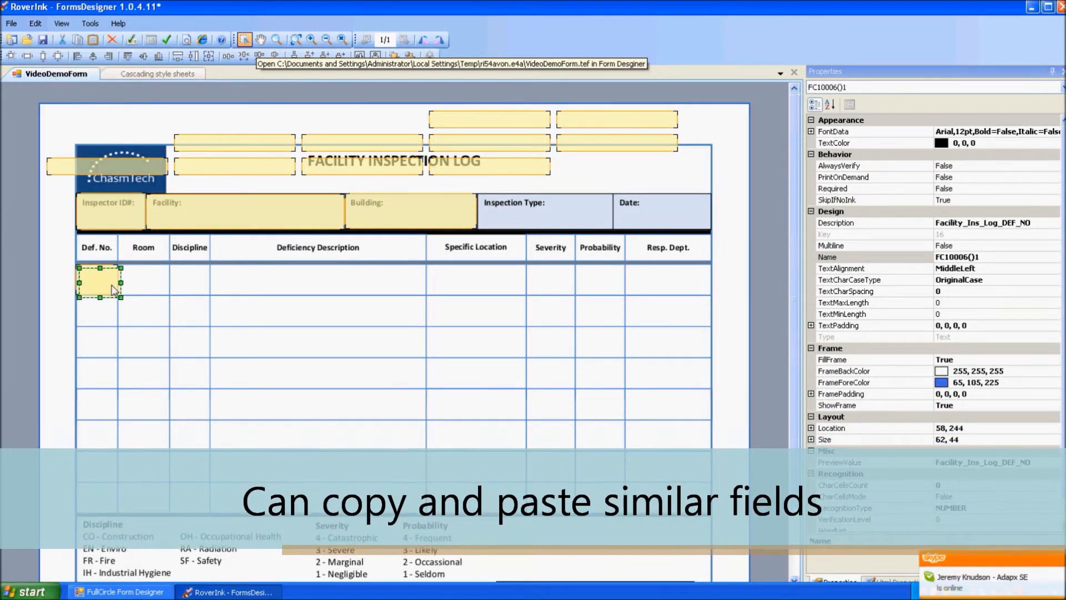
left_click_drag(113, 288, 111, 316)
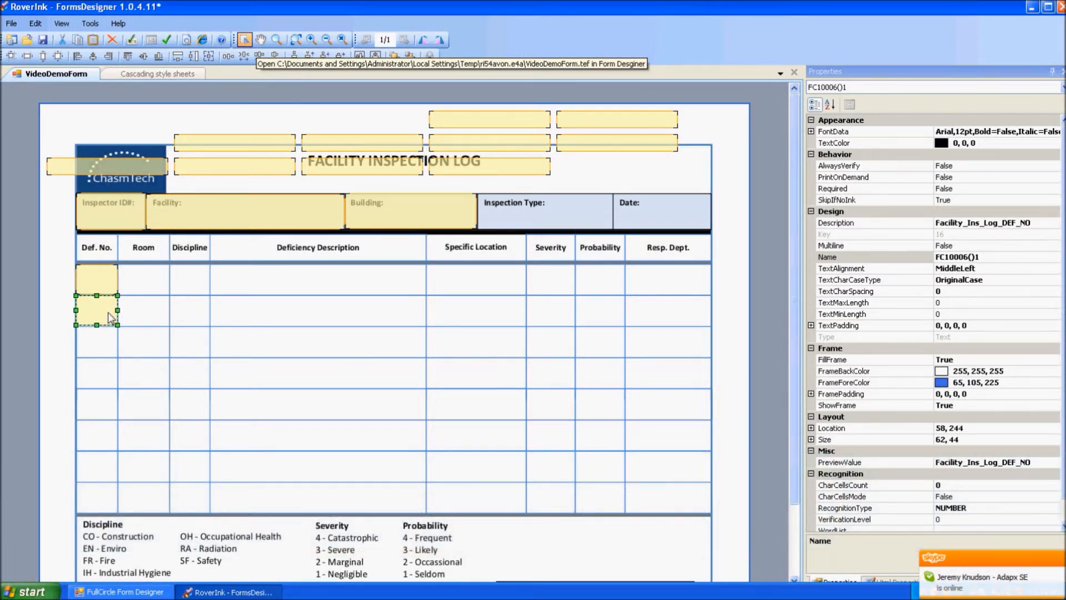
- Duplicate the two Def. No. fields together and place the copies in the third and fourth rows of that column
left_click(103, 282, "ctrl")
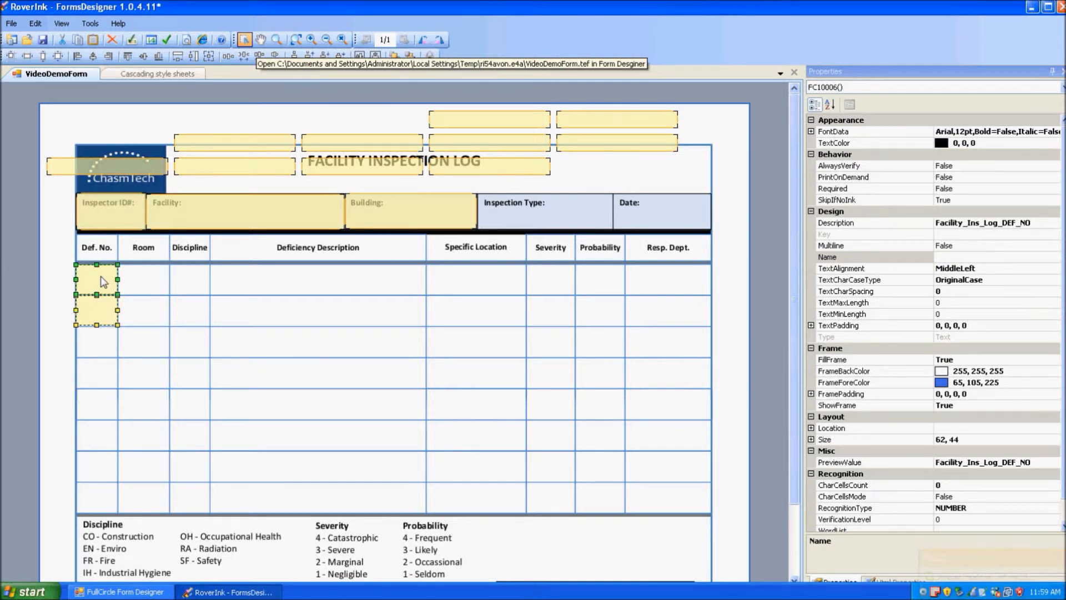
key("ctrl+v")
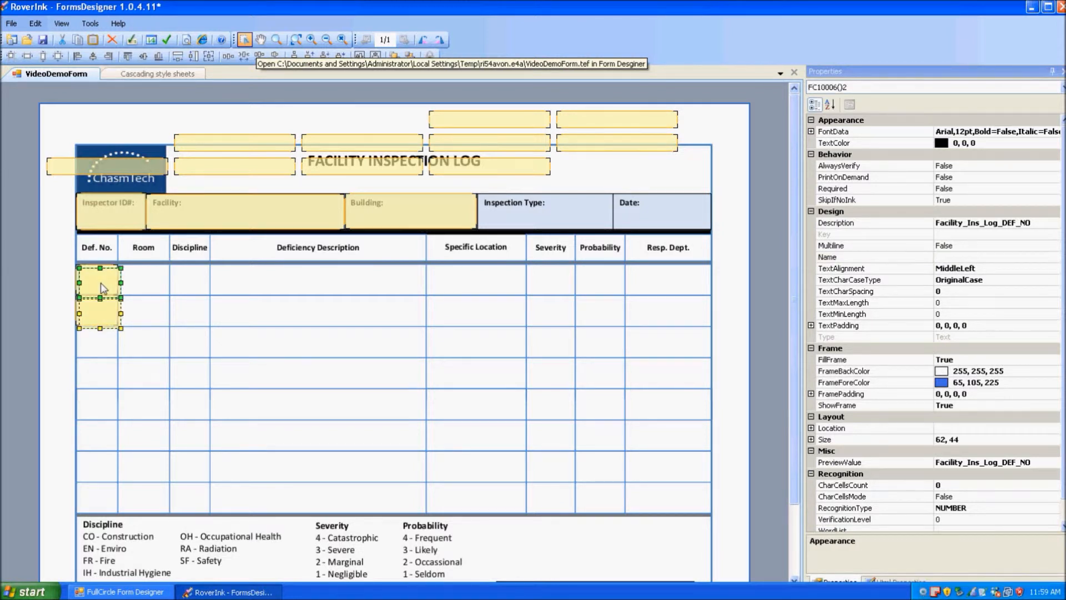
left_click_drag(101, 282, 98, 347)
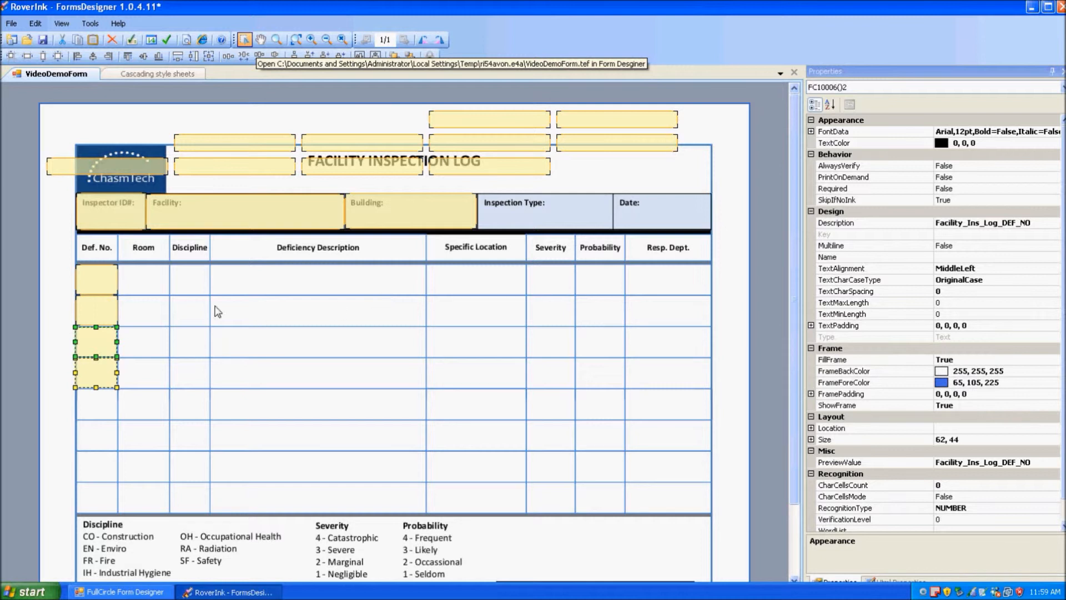
- Align the four Def. No. fields with each other in their column, and close the form layout, saving the changes
left_click(104, 309, "ctrl")
left_click(101, 286, "ctrl")
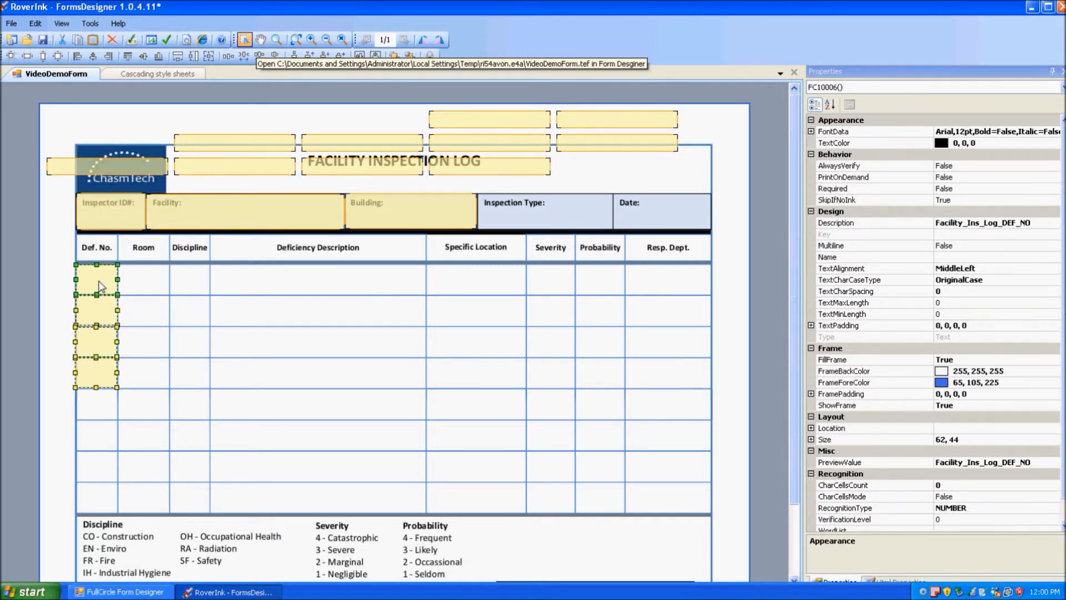
left_click(93, 56)
key("alt+F4")
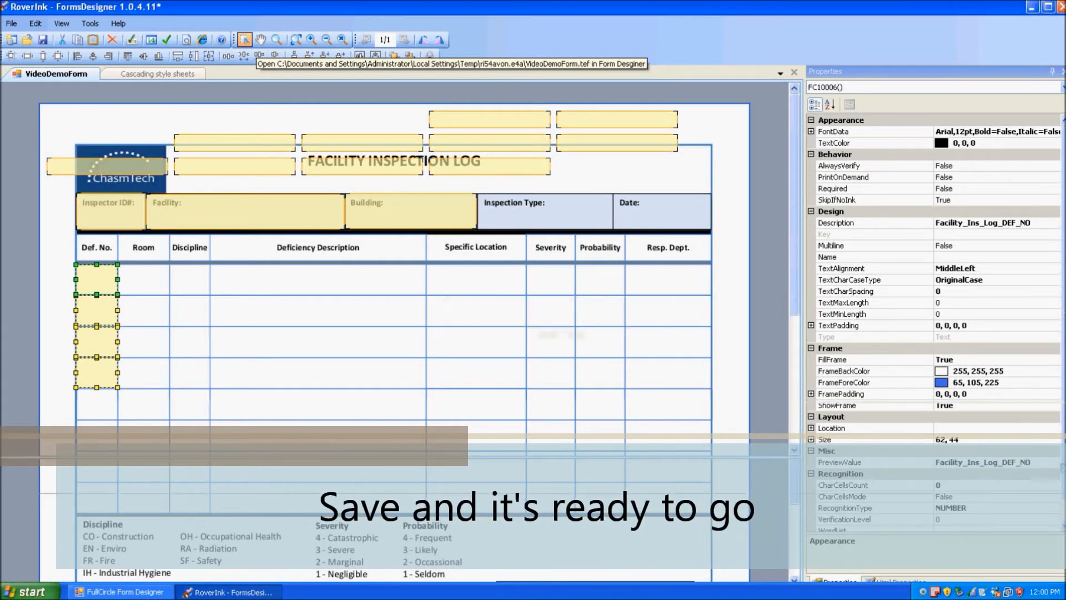
key("Return")
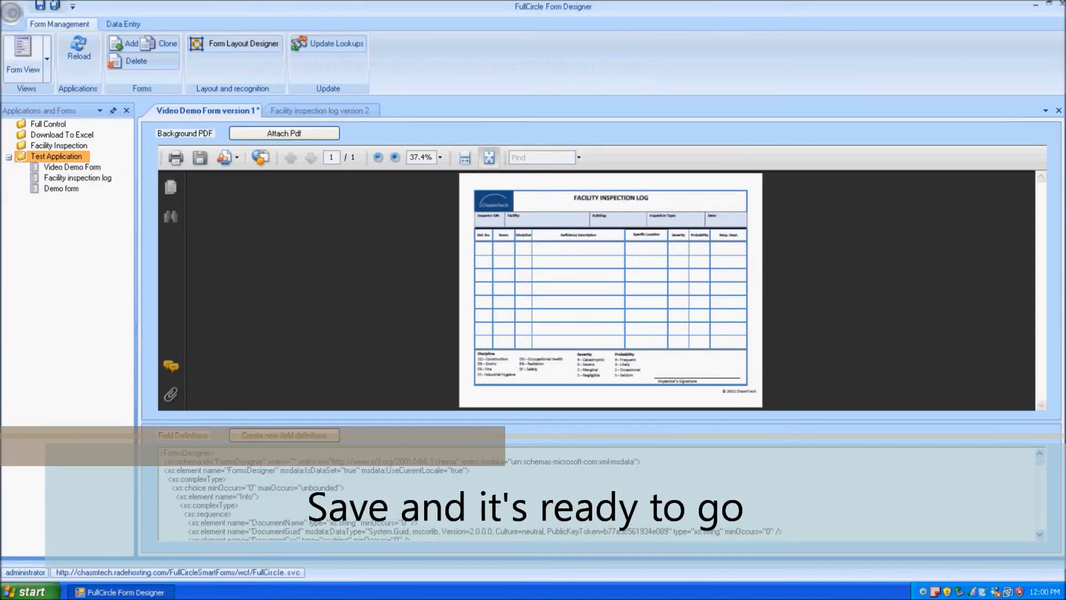